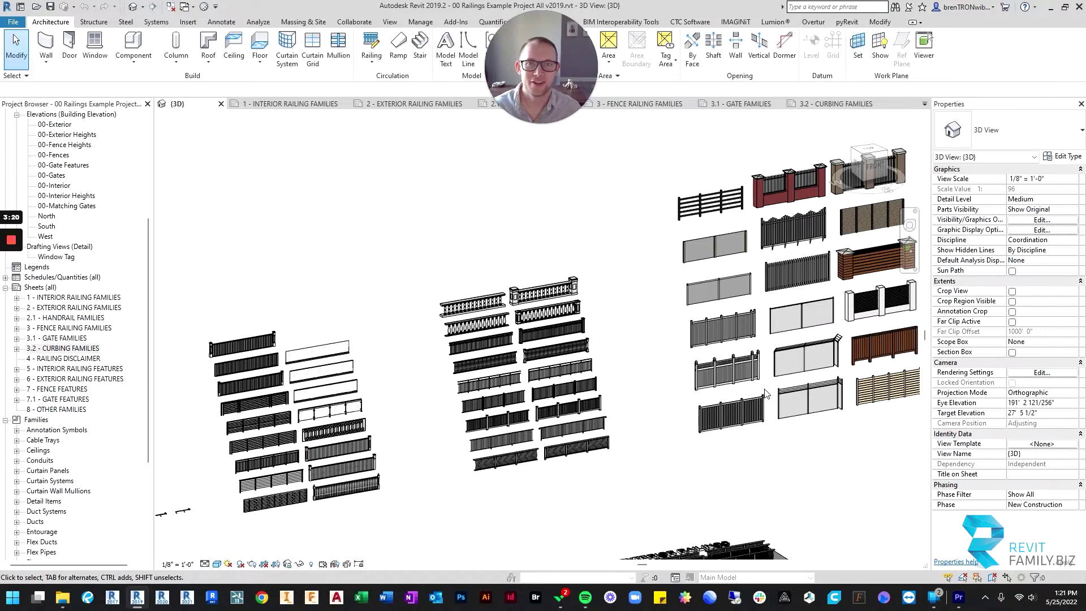
Step: Review the interior railing, exterior railing, handrail, fence railing, gate and curbing family sheets one after another
{"action": "left_click", "coordinate": [294, 105]}
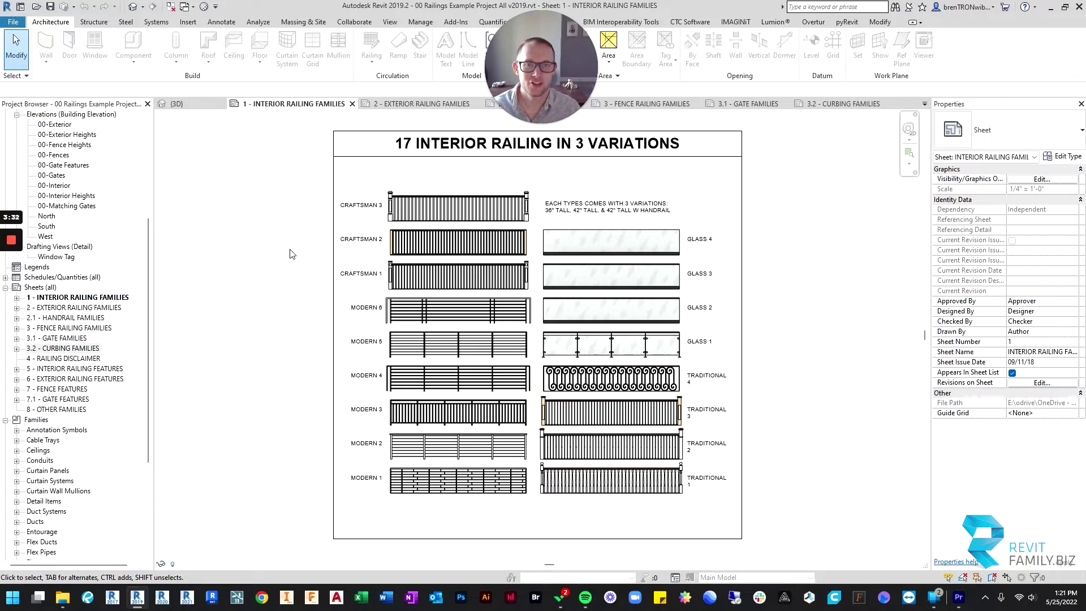
{"action": "left_click", "coordinate": [429, 103]}
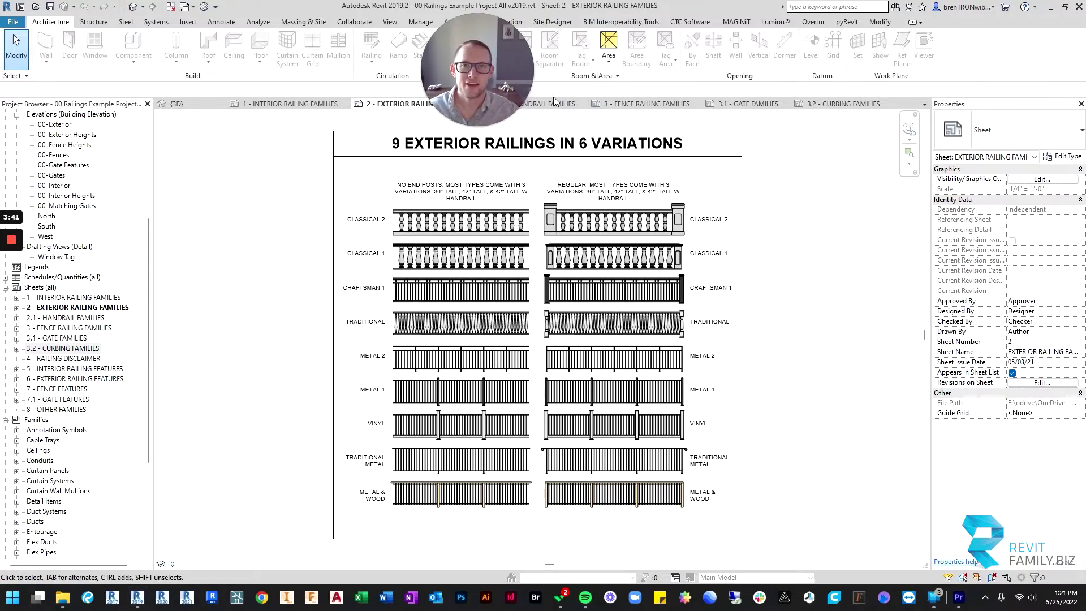
{"action": "left_click", "coordinate": [555, 105]}
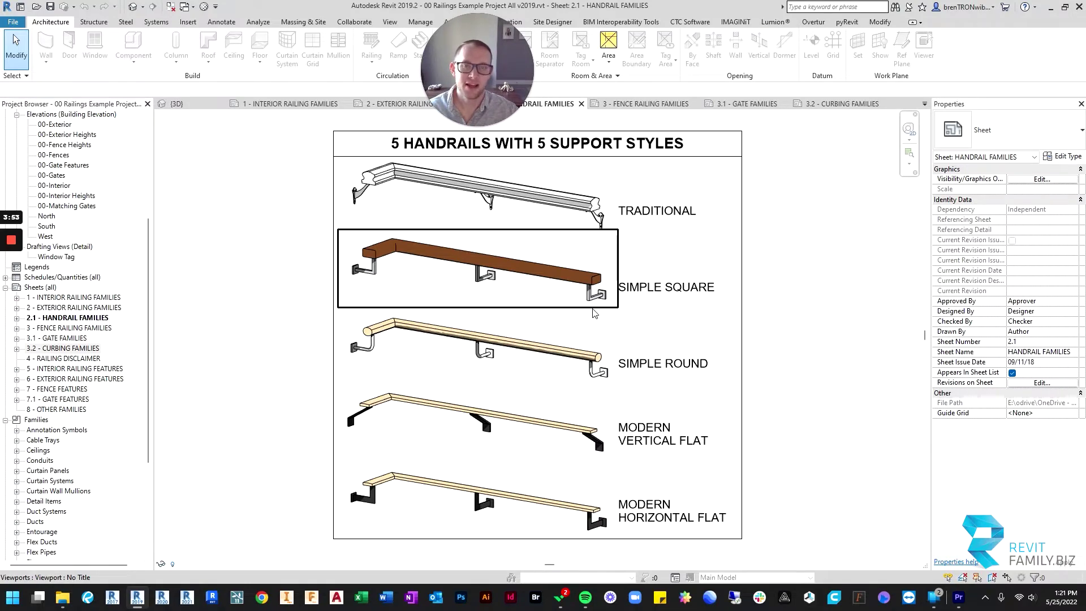
{"action": "left_click", "coordinate": [661, 105]}
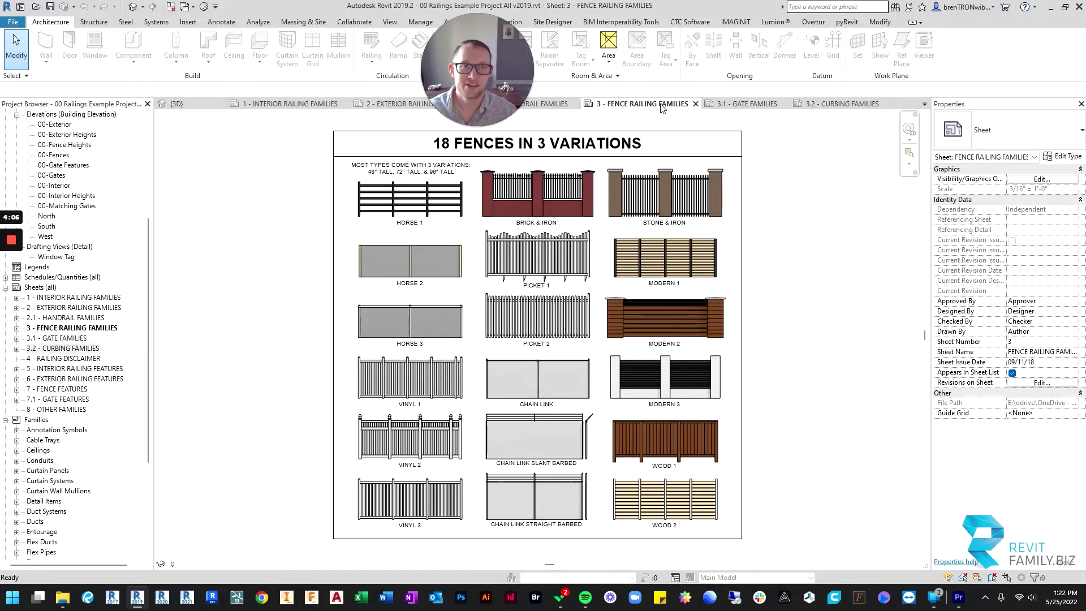
{"action": "left_click", "coordinate": [741, 104]}
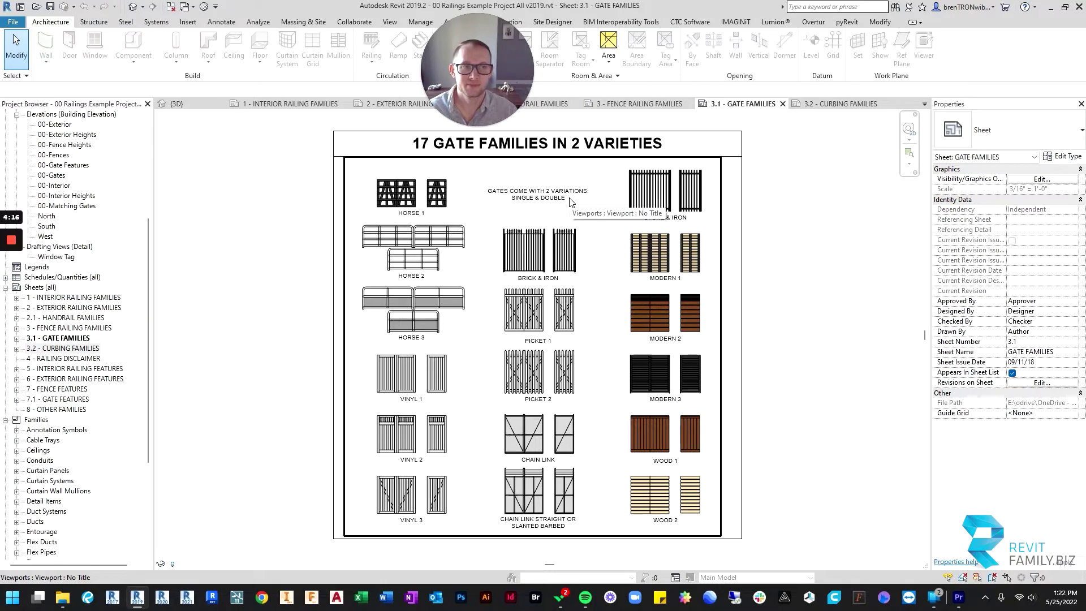
{"action": "left_click", "coordinate": [838, 104]}
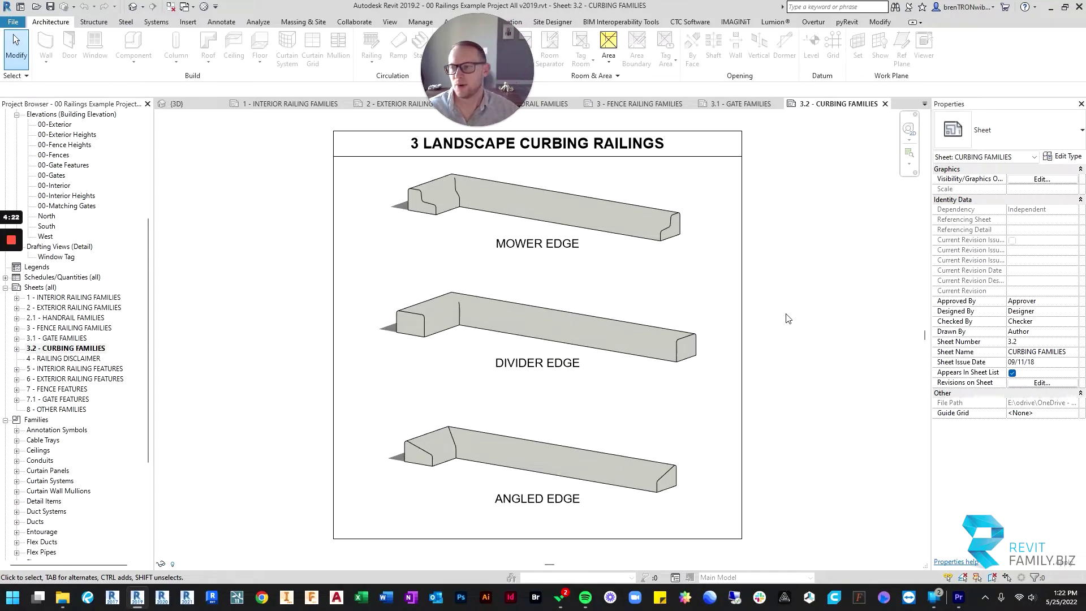
Step: Return to the 3D view and examine the Modern railings group, closing in on the Modern 1 railings
{"action": "left_click", "coordinate": [187, 105]}
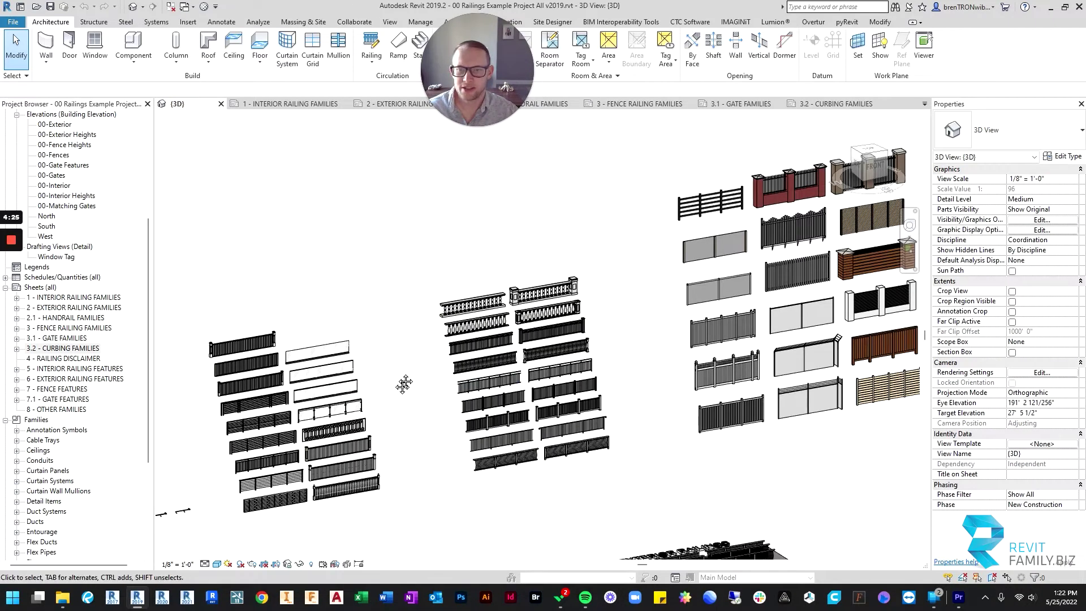
{"action": "middle_click_drag", "start_coordinate": [402, 315], "coordinate": [600, 452], "text": "shift"}
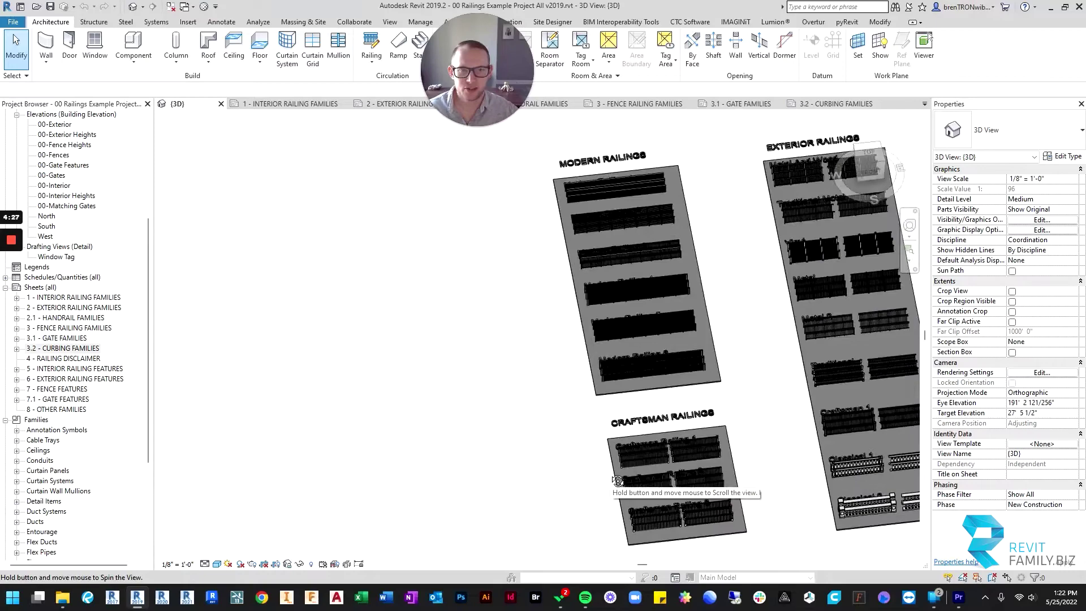
{"action": "middle_click_drag", "start_coordinate": [642, 324], "coordinate": [710, 300], "text": "shift"}
{"action": "scroll", "coordinate": [289, 311], "scroll_direction": "up", "scroll_amount": 3}
{"action": "left_click", "coordinate": [408, 230]}
{"action": "middle_click_drag", "start_coordinate": [361, 310], "coordinate": [456, 194], "text": "shift"}
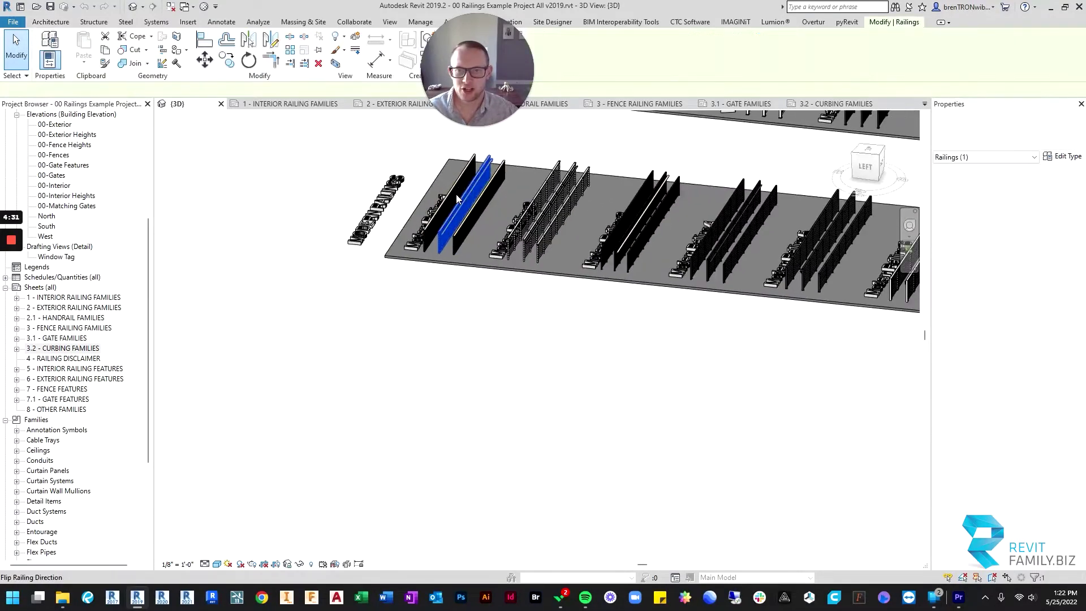
{"action": "scroll", "coordinate": [456, 198], "scroll_direction": "up", "scroll_amount": 3}
{"action": "middle_click_drag", "start_coordinate": [485, 230], "coordinate": [447, 308]}
{"action": "scroll", "coordinate": [466, 362], "scroll_direction": "up", "scroll_amount": 1}
{"action": "left_click", "coordinate": [427, 502]}
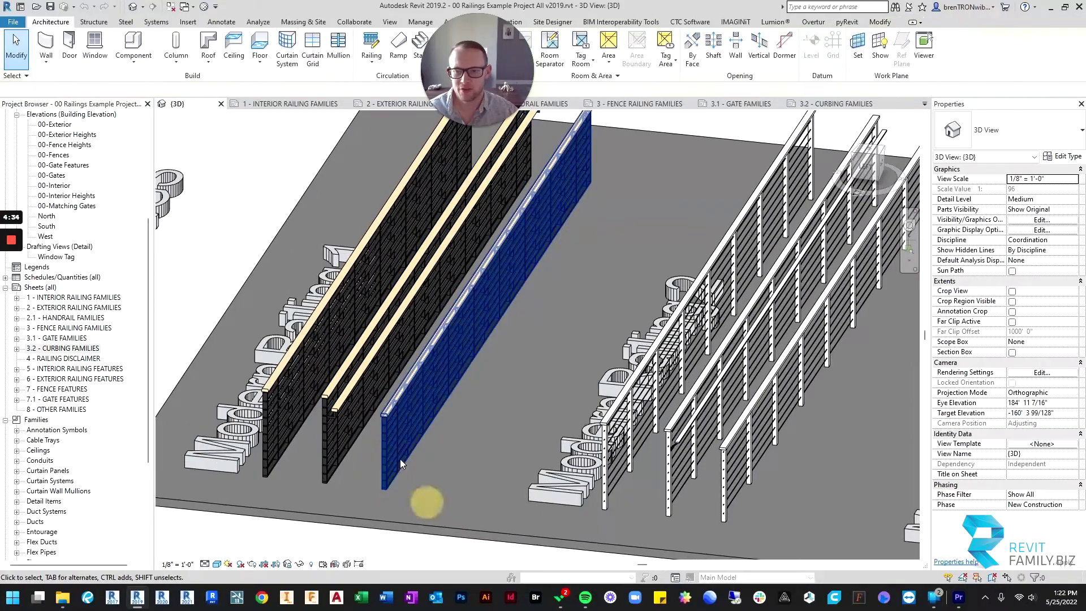
Step: Check the types of the three Modern 1 railings by selecting the 36", 42" w Handrail and 42" variations in turn
{"action": "left_click", "coordinate": [395, 438]}
{"action": "middle_click_drag", "start_coordinate": [394, 438], "coordinate": [505, 452], "text": "shift"}
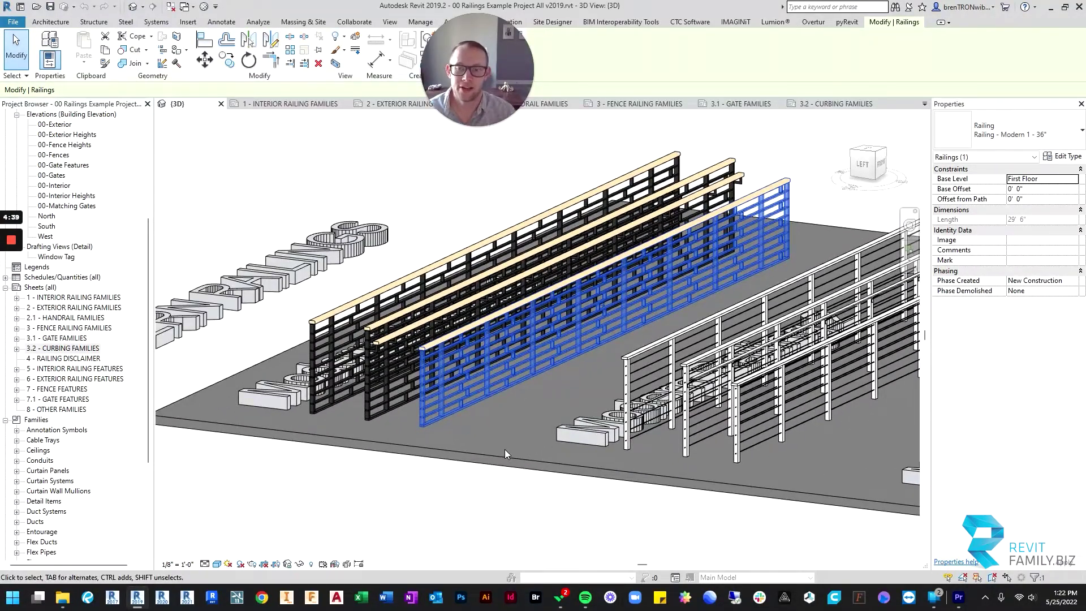
{"action": "left_click", "coordinate": [372, 346]}
{"action": "middle_click_drag", "start_coordinate": [358, 348], "coordinate": [390, 517], "text": "shift"}
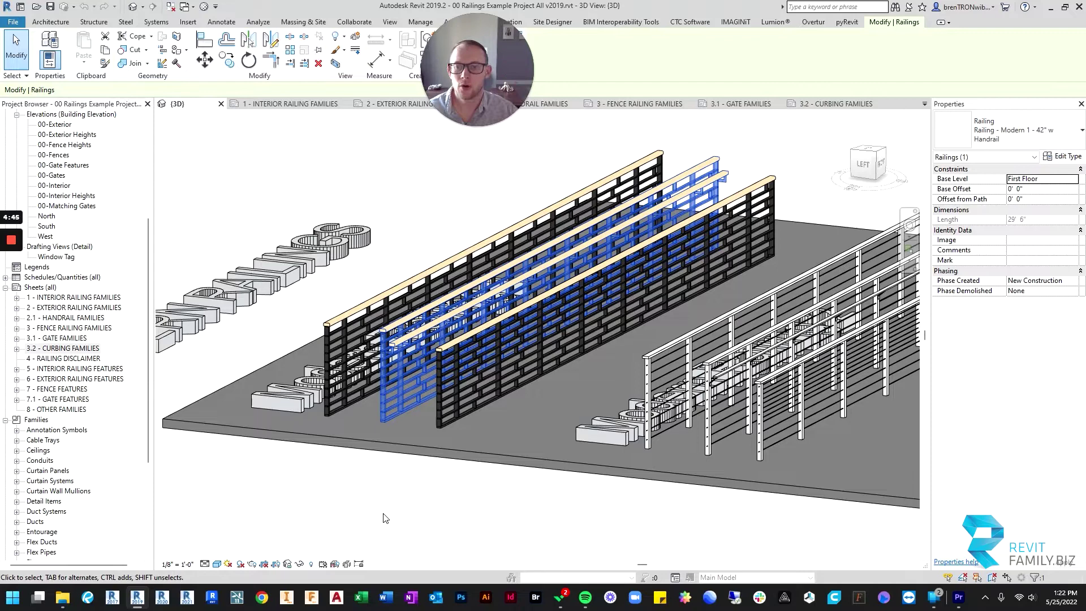
{"action": "left_click", "coordinate": [330, 321]}
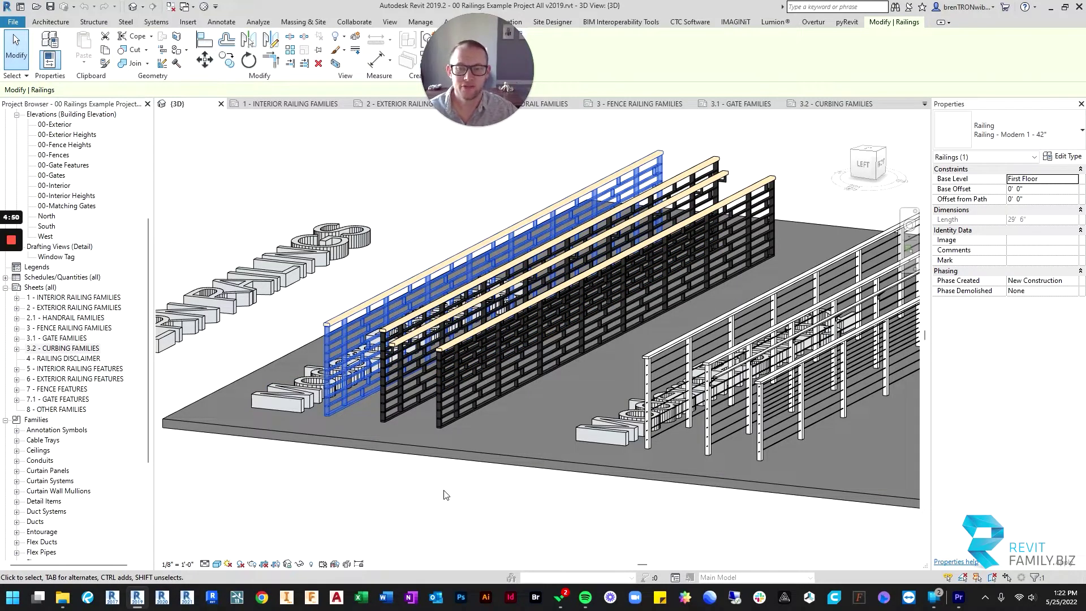
Step: Survey the interior railing groups in the 3D model from the Modern railings to the Traditional railings
{"action": "scroll", "coordinate": [444, 495], "scroll_direction": "down", "scroll_amount": 3}
{"action": "middle_click_drag", "start_coordinate": [478, 477], "coordinate": [294, 370]}
{"action": "middle_click_drag", "start_coordinate": [678, 334], "coordinate": [696, 380], "text": "shift"}
{"action": "scroll", "coordinate": [670, 400], "scroll_direction": "down", "scroll_amount": 2}
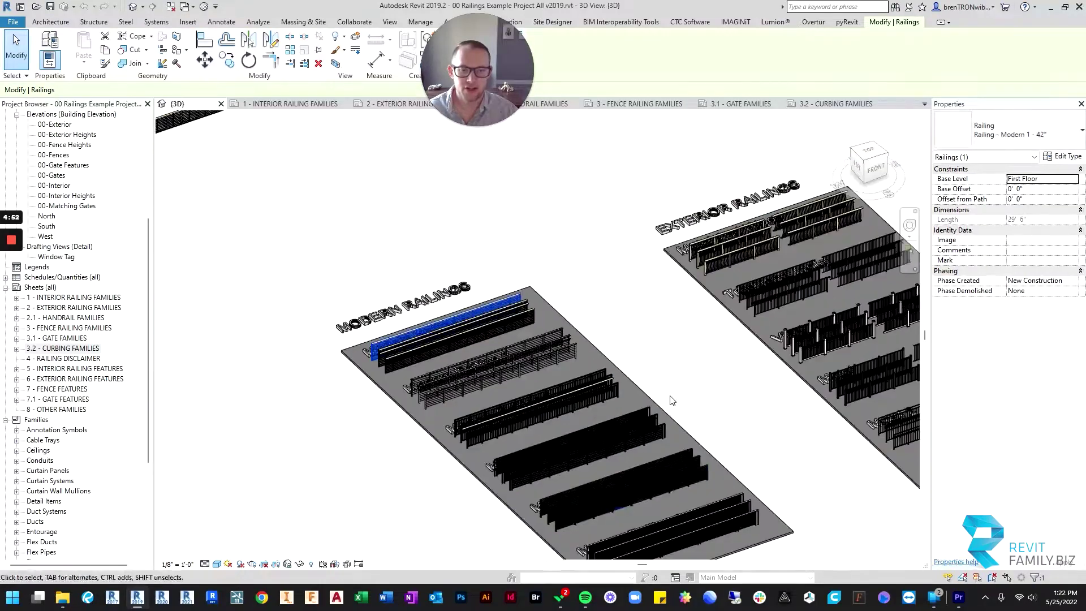
{"action": "middle_click_drag", "start_coordinate": [683, 450], "coordinate": [534, 199]}
{"action": "middle_click_drag", "start_coordinate": [679, 378], "coordinate": [467, 203]}
{"action": "middle_click_drag", "start_coordinate": [654, 484], "coordinate": [547, 347]}
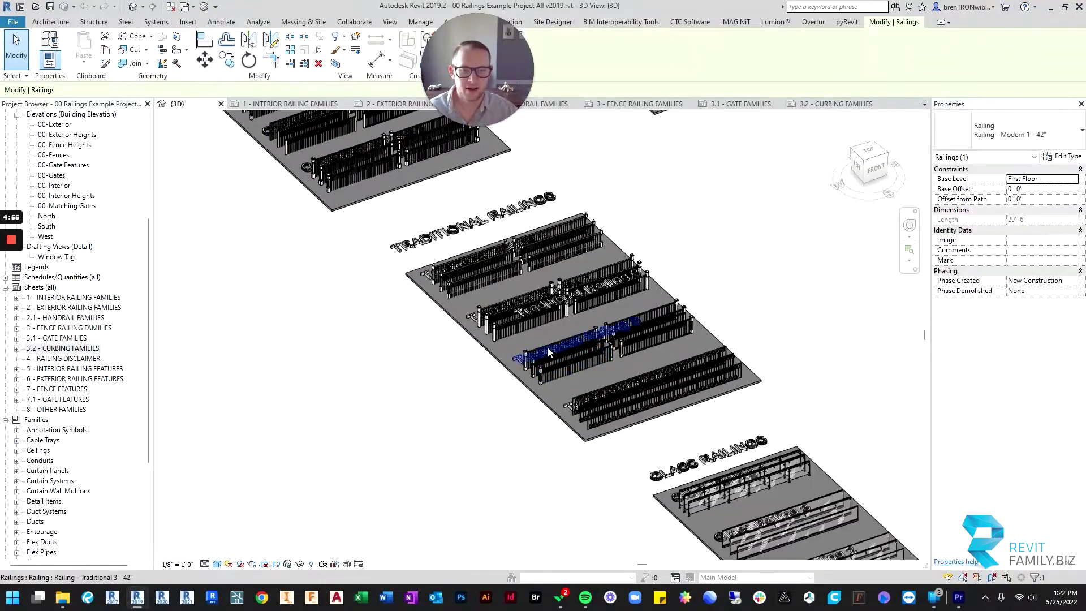
Step: Check the type of the Traditional 2 - 36" w Bottom Plate railing, leaving nothing selected
{"action": "scroll", "coordinate": [623, 280], "scroll_direction": "up", "scroll_amount": 5}
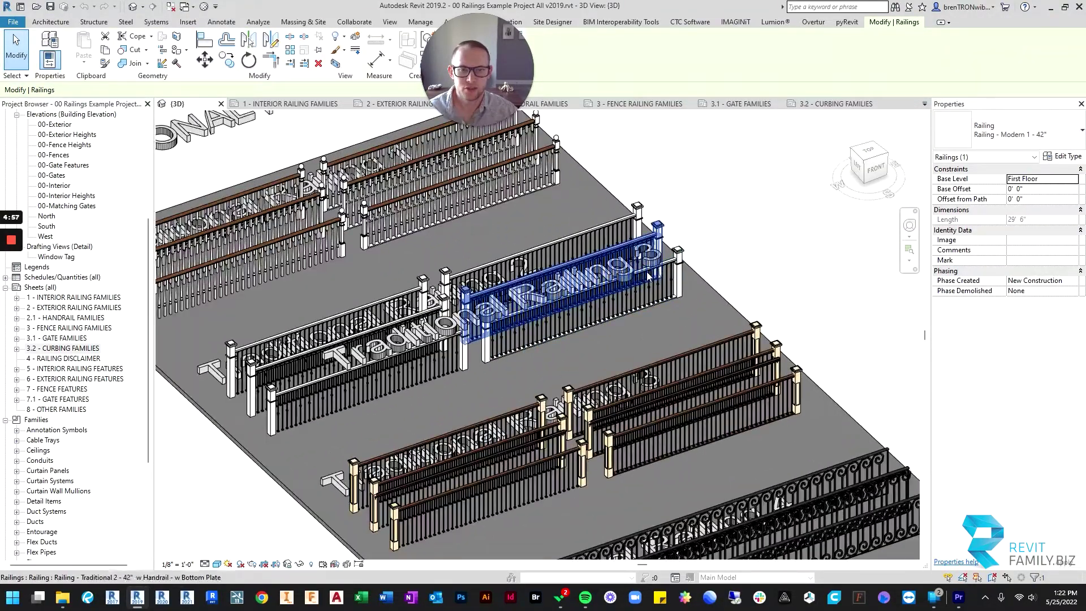
{"action": "left_click", "coordinate": [649, 276]}
{"action": "middle_click_drag", "start_coordinate": [649, 276], "coordinate": [615, 242], "text": "shift"}
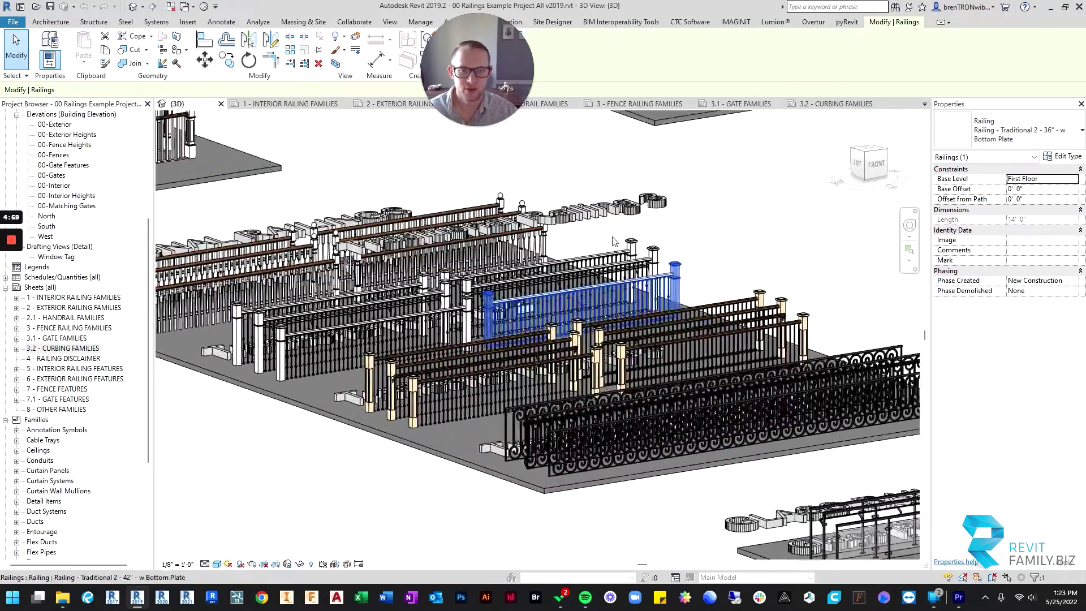
{"action": "left_click", "coordinate": [626, 211]}
{"action": "key", "text": "Escape"}
Step: Compare the Traditional 2 railings with and without a bottom plate up close
{"action": "middle_click_drag", "start_coordinate": [571, 312], "coordinate": [571, 348], "text": "shift"}
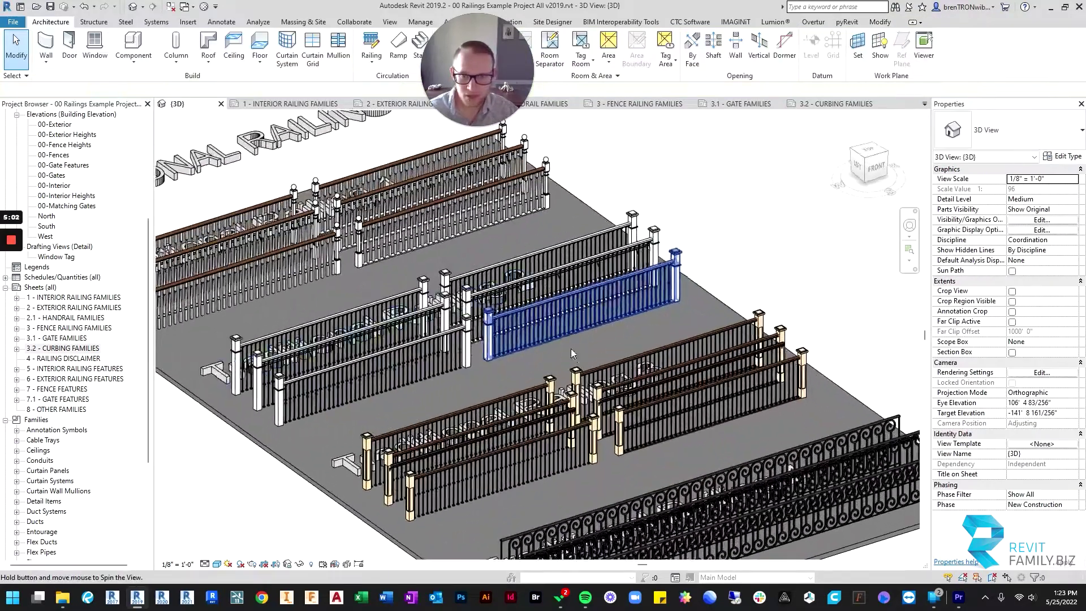
{"action": "scroll", "coordinate": [439, 301], "scroll_direction": "up", "scroll_amount": 3}
{"action": "middle_click_drag", "start_coordinate": [540, 388], "coordinate": [498, 357]}
{"action": "middle_click_drag", "start_coordinate": [436, 369], "coordinate": [676, 295]}
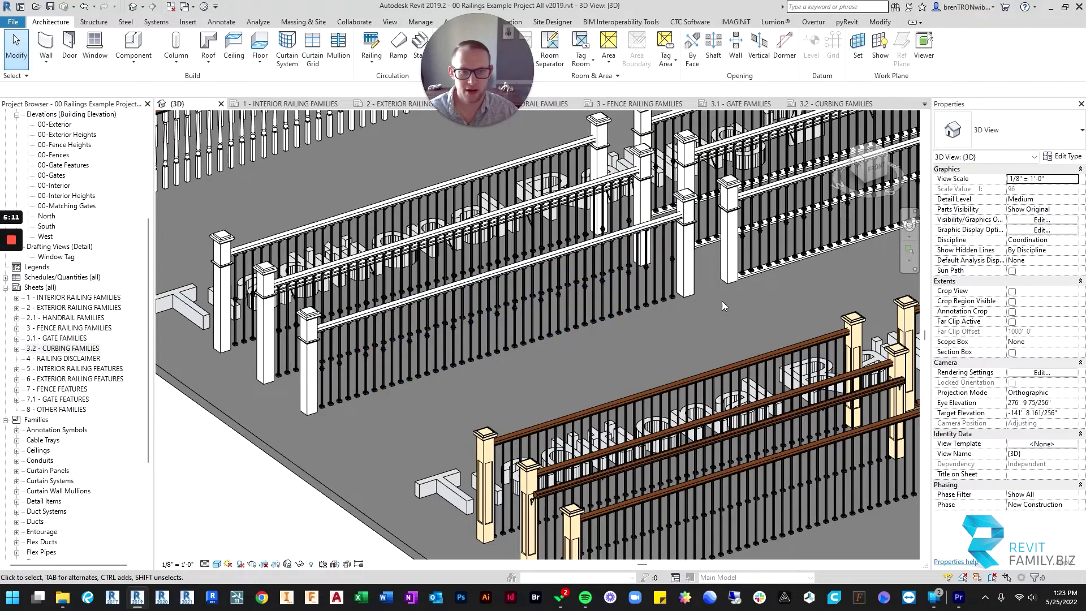
{"action": "middle_click_drag", "start_coordinate": [722, 304], "coordinate": [408, 369]}
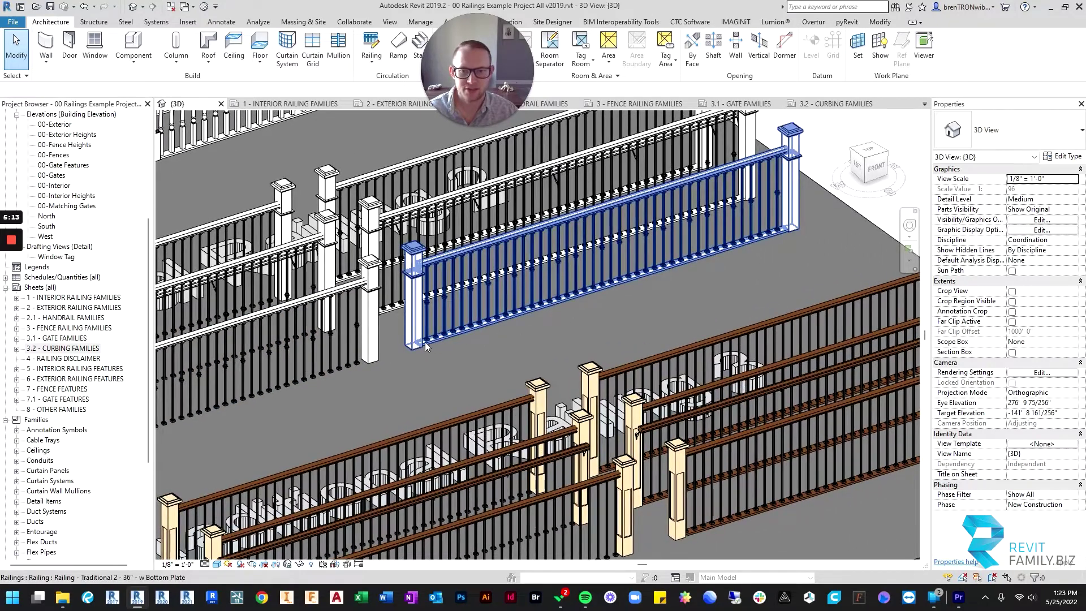
Step: Look over the whole Traditional railings group and the neighbouring Glass railings
{"action": "scroll", "coordinate": [752, 294], "scroll_direction": "down", "scroll_amount": 5}
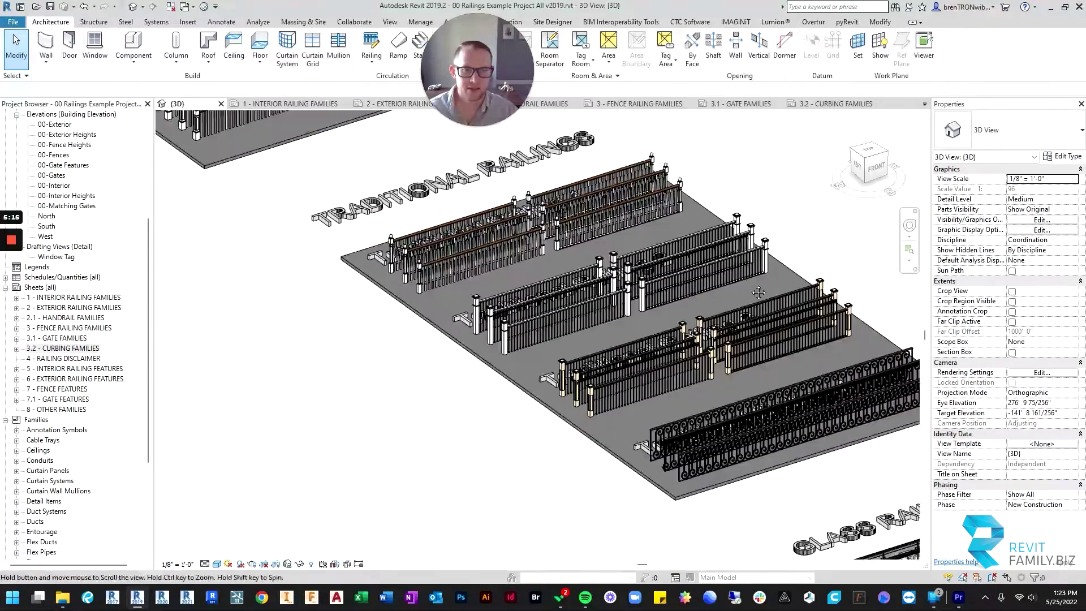
{"action": "scroll", "coordinate": [559, 283], "scroll_direction": "down", "scroll_amount": 2}
{"action": "scroll", "coordinate": [681, 422], "scroll_direction": "up", "scroll_amount": 4}
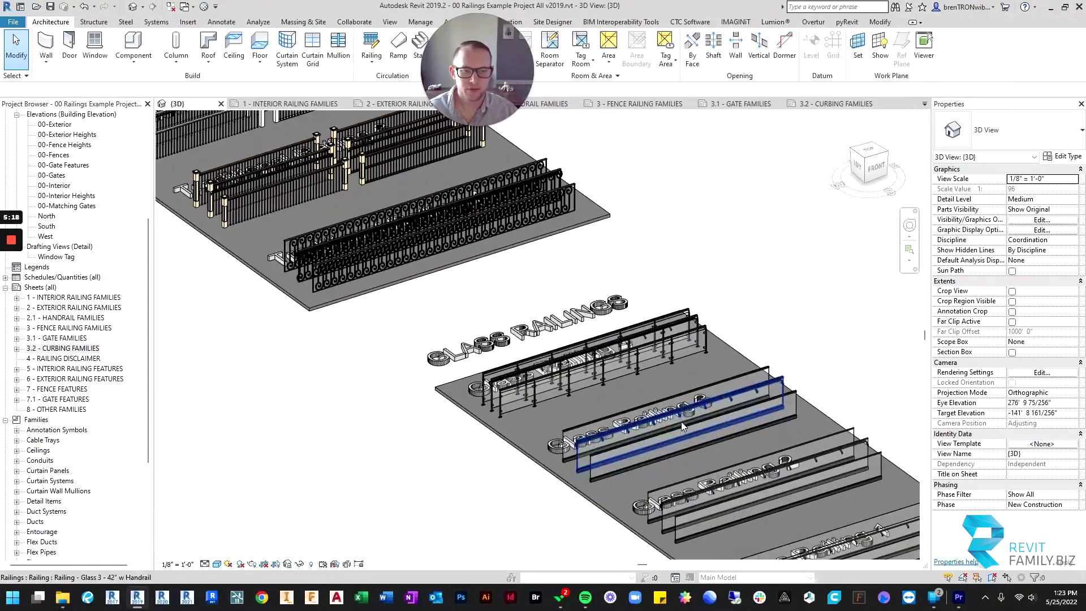
{"action": "scroll", "coordinate": [681, 434], "scroll_direction": "down", "scroll_amount": 3}
Step: Examine the Exterior railings group and check the type of the Metal and Wood - 36" railing with end posts
{"action": "middle_click_drag", "start_coordinate": [695, 243], "coordinate": [608, 271]}
{"action": "middle_click_drag", "start_coordinate": [547, 207], "coordinate": [582, 410]}
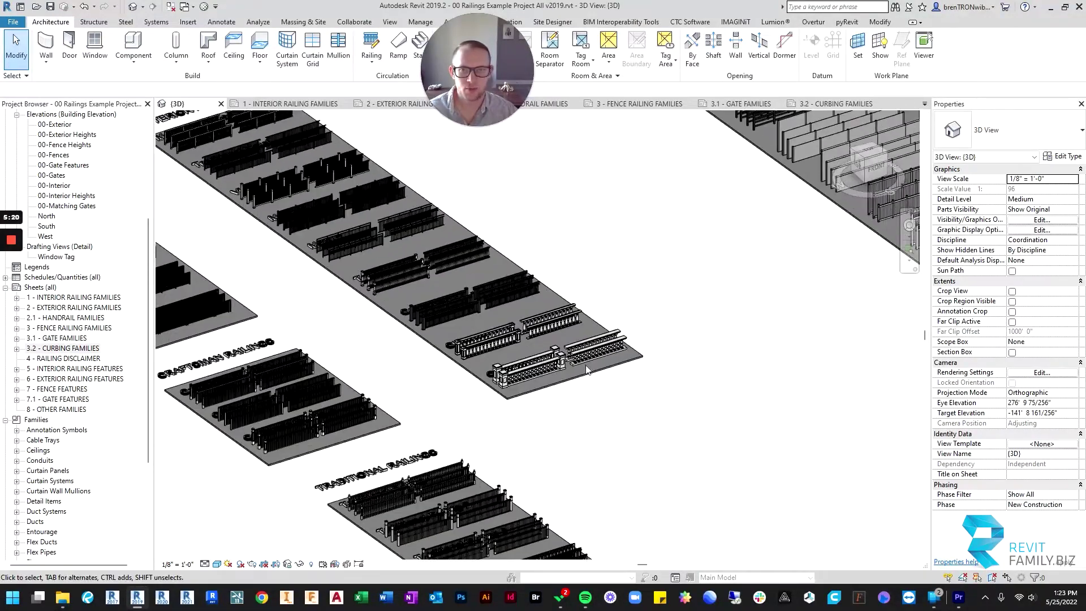
{"action": "middle_click_drag", "start_coordinate": [549, 265], "coordinate": [642, 362]}
{"action": "scroll", "coordinate": [643, 362], "scroll_direction": "down", "scroll_amount": 3}
{"action": "scroll", "coordinate": [421, 207], "scroll_direction": "up", "scroll_amount": 6}
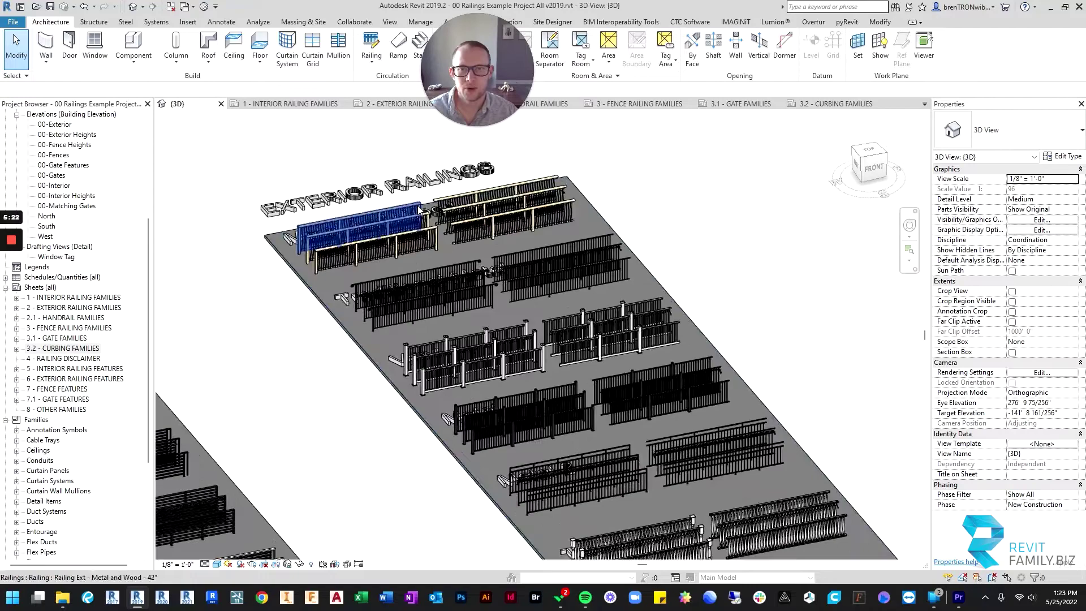
{"action": "middle_click_drag", "start_coordinate": [340, 272], "coordinate": [509, 307]}
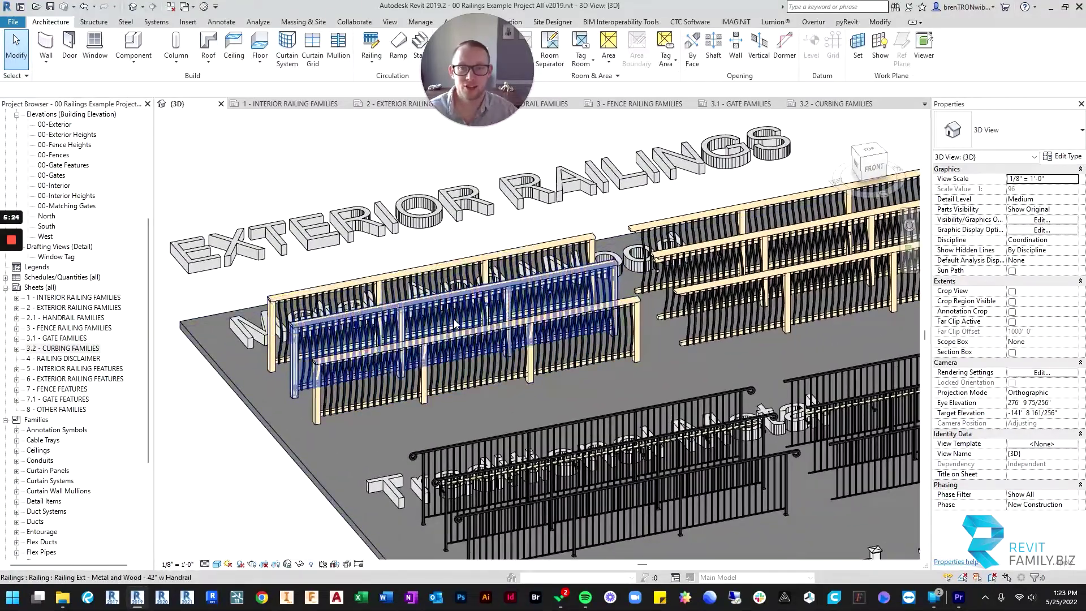
{"action": "middle_click_drag", "start_coordinate": [741, 333], "coordinate": [560, 337]}
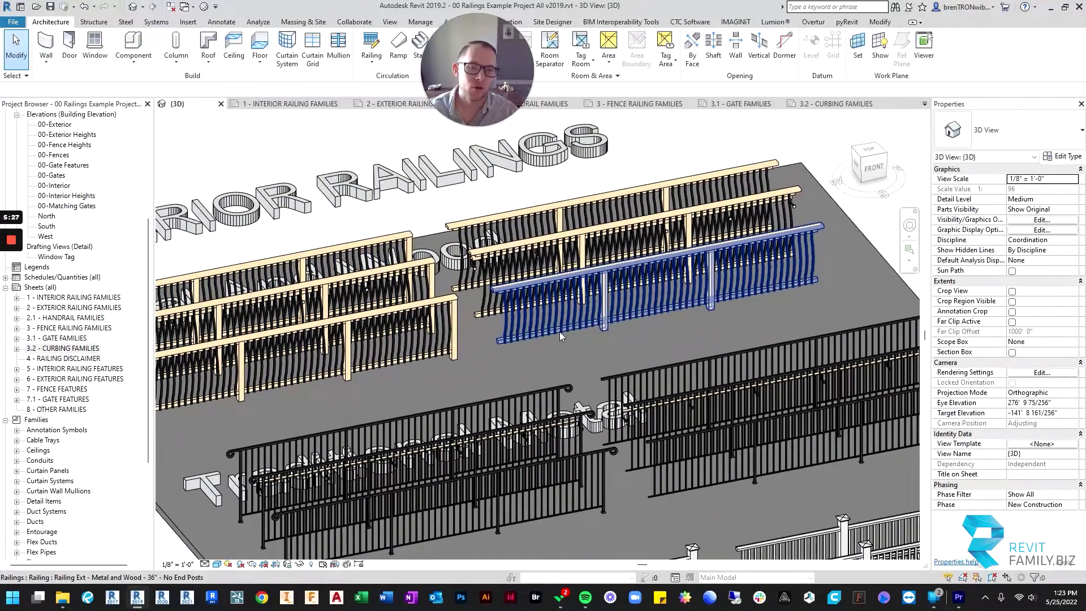
{"action": "left_click", "coordinate": [459, 308]}
{"action": "mouse_move", "coordinate": [602, 331]}
{"action": "middle_mouse_down", "text": "shift"}
{"action": "mouse_move", "coordinate": [582, 334]}
{"action": "mouse_move", "coordinate": [613, 344]}
{"action": "mouse_move", "coordinate": [606, 336]}
{"action": "middle_mouse_up", "text": "shift"}
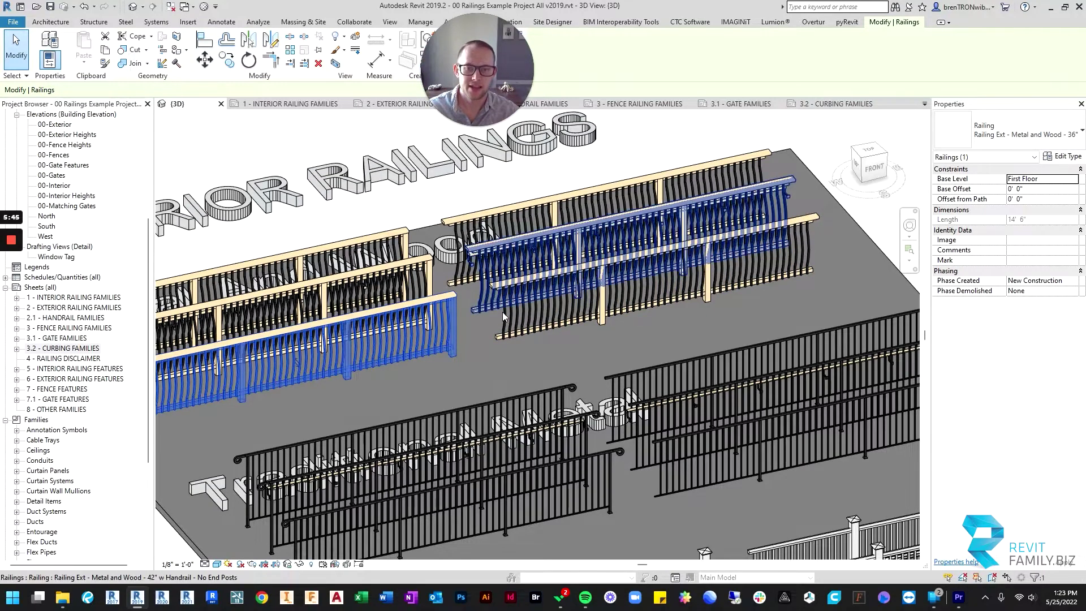
Step: Look along the remaining Exterior railings and over to the fences with their matching gates
{"action": "scroll", "coordinate": [626, 305], "scroll_direction": "down", "scroll_amount": 4}
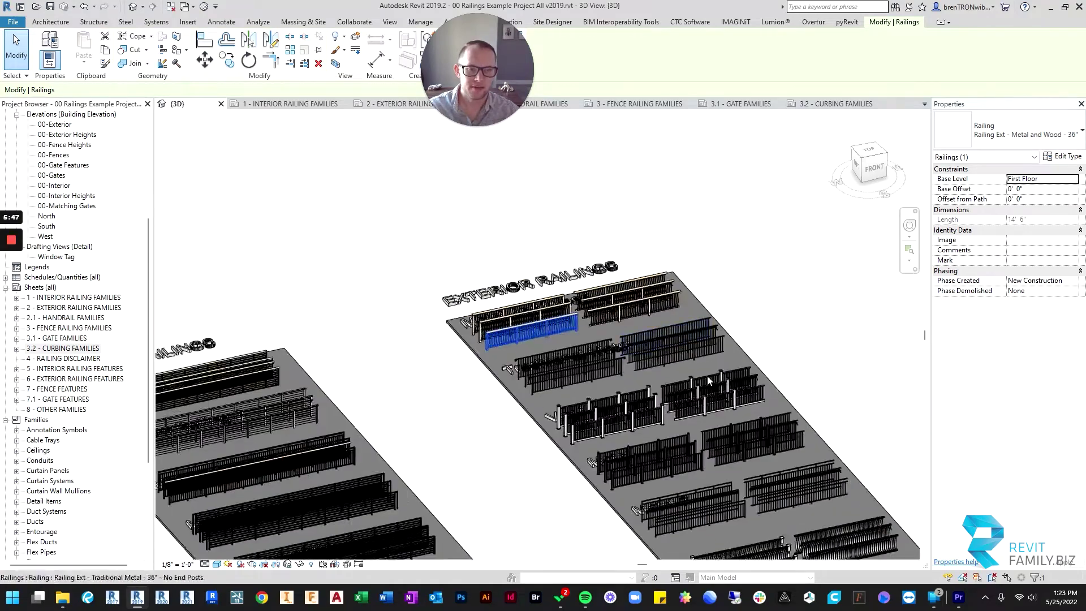
{"action": "middle_click_drag", "start_coordinate": [801, 466], "coordinate": [602, 296]}
{"action": "scroll", "coordinate": [601, 296], "scroll_direction": "down", "scroll_amount": 1}
{"action": "middle_click_drag", "start_coordinate": [672, 380], "coordinate": [473, 249]}
{"action": "scroll", "coordinate": [542, 315], "scroll_direction": "down", "scroll_amount": 3}
{"action": "middle_click_drag", "start_coordinate": [572, 330], "coordinate": [328, 271]}
{"action": "scroll", "coordinate": [328, 270], "scroll_direction": "down", "scroll_amount": 1}
{"action": "scroll", "coordinate": [403, 187], "scroll_direction": "up", "scroll_amount": 4}
{"action": "middle_click_drag", "start_coordinate": [491, 204], "coordinate": [390, 276]}
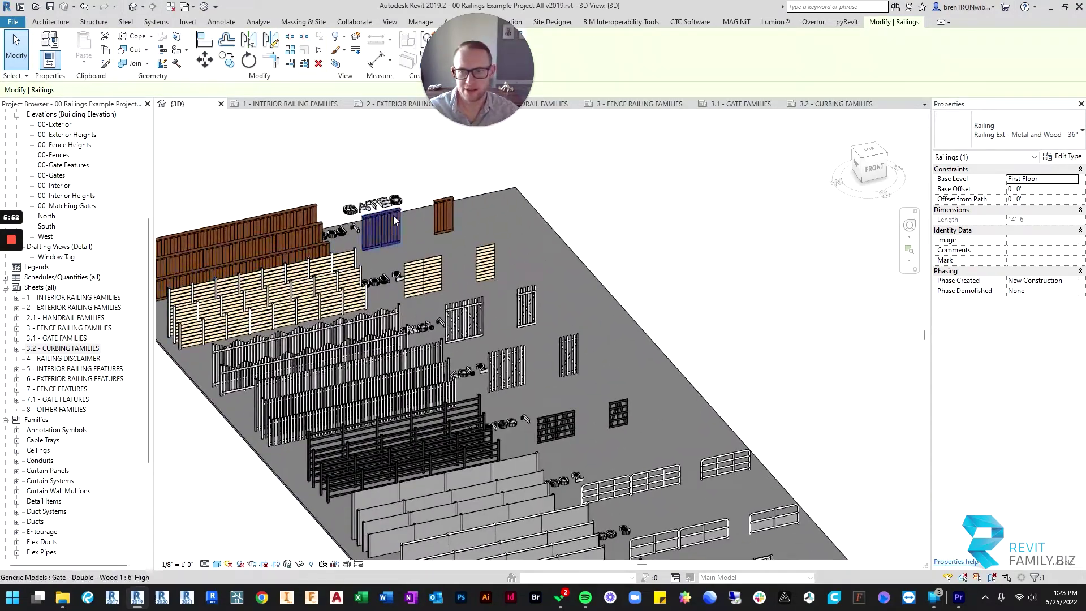
Step: Look over the full fences and gates group, ending at the sloped topography sample
{"action": "scroll", "coordinate": [528, 329], "scroll_direction": "down", "scroll_amount": 10}
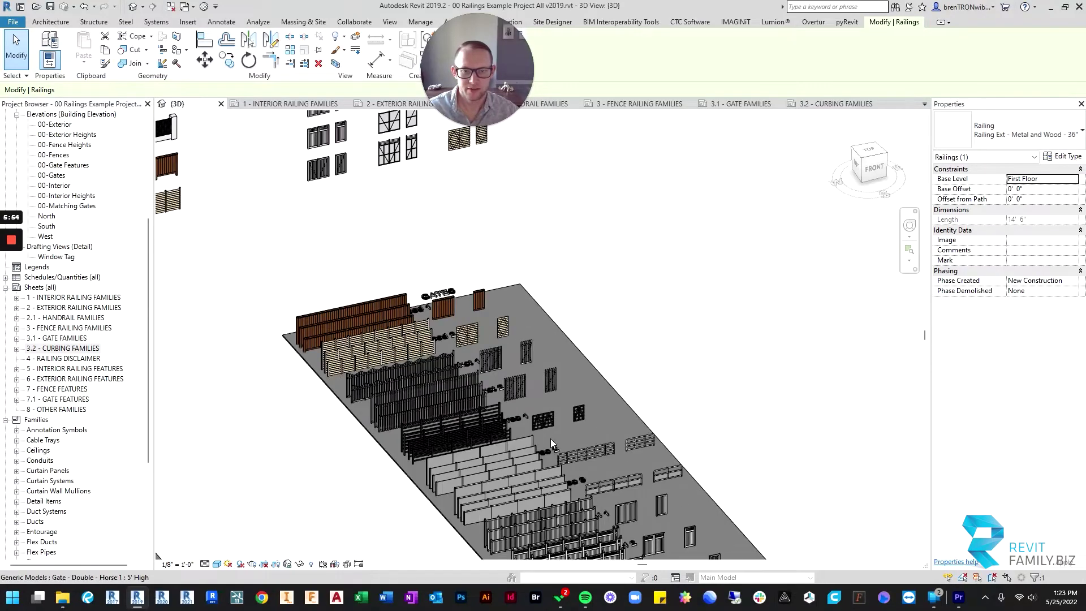
{"action": "middle_click_drag", "start_coordinate": [551, 380], "coordinate": [611, 343], "text": "shift"}
{"action": "middle_click_drag", "start_coordinate": [587, 289], "coordinate": [528, 341]}
{"action": "scroll", "coordinate": [568, 308], "scroll_direction": "up", "scroll_amount": 2}
{"action": "scroll", "coordinate": [602, 280], "scroll_direction": "up", "scroll_amount": 1}
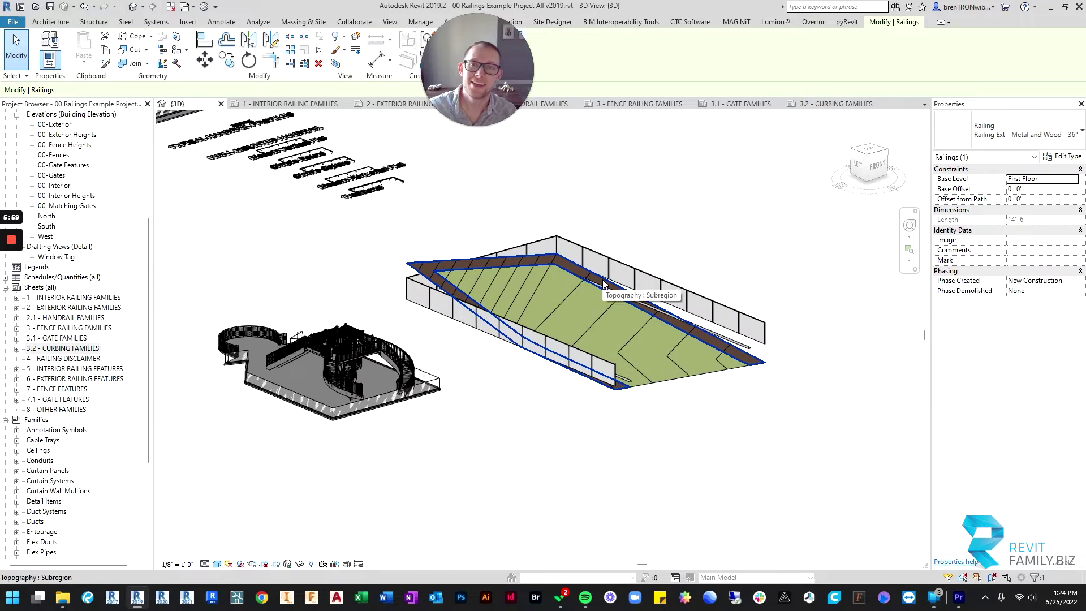
Step: Inspect the topography sample by selecting its subregion, the Chain Link - 6' fence and the Divider Edge curbing in turn
{"action": "left_click", "coordinate": [521, 257]}
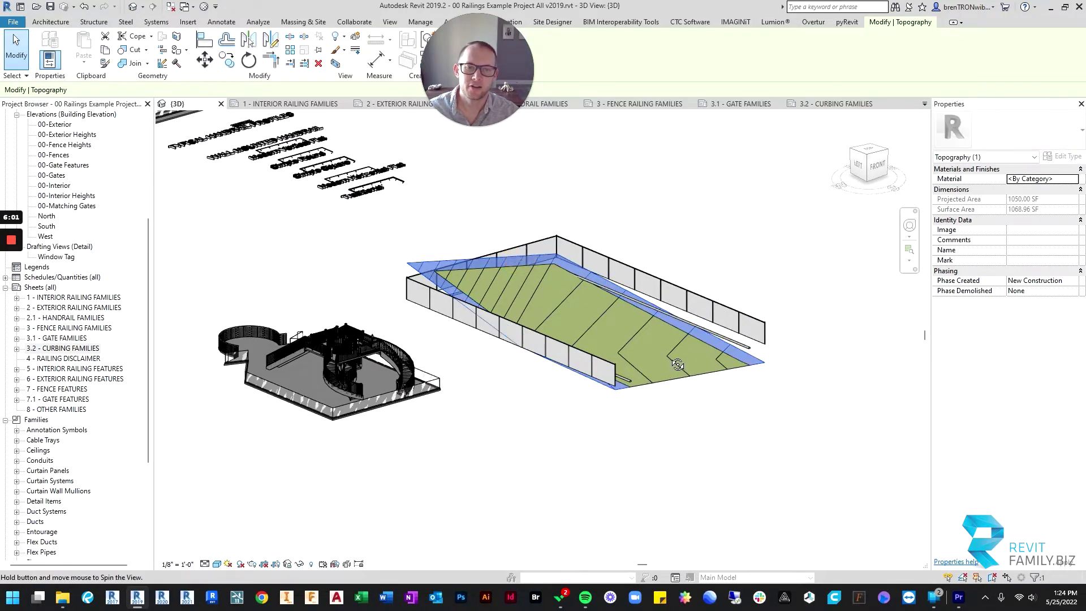
{"action": "middle_click_drag", "start_coordinate": [521, 257], "coordinate": [440, 454], "text": "shift"}
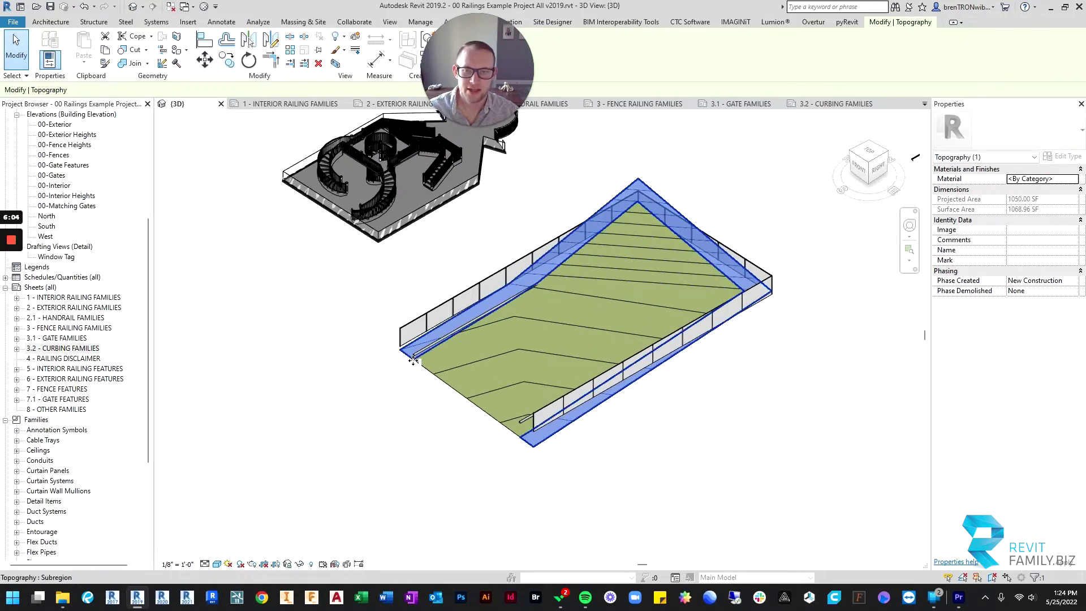
{"action": "scroll", "coordinate": [374, 276], "scroll_direction": "up", "scroll_amount": 5}
{"action": "left_click", "coordinate": [374, 276]}
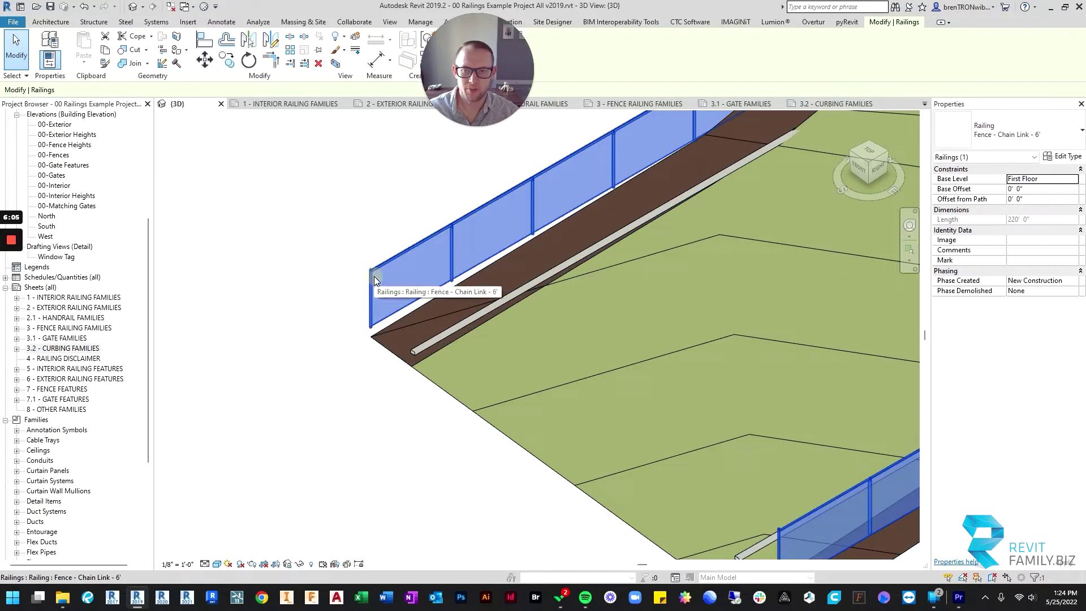
{"action": "left_click", "coordinate": [419, 349]}
{"action": "scroll", "coordinate": [423, 333], "scroll_direction": "up", "scroll_amount": 3}
{"action": "scroll", "coordinate": [391, 379], "scroll_direction": "down", "scroll_amount": 6}
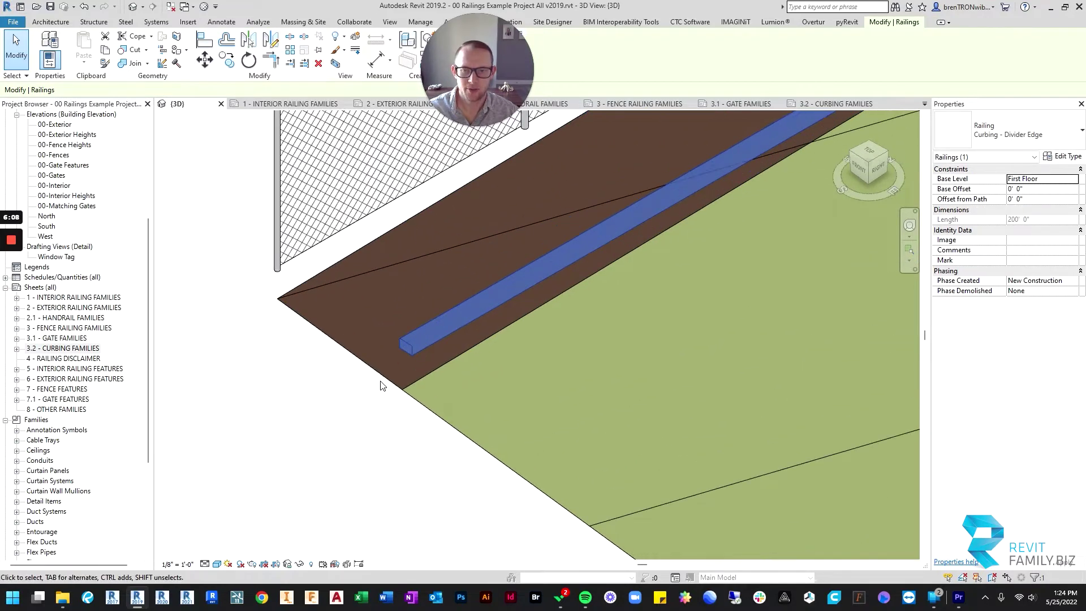
Step: Rehost the Divider Edge curbing onto the sloped topography with Pick New Host
{"action": "scroll", "coordinate": [385, 431], "scroll_direction": "down", "scroll_amount": 3}
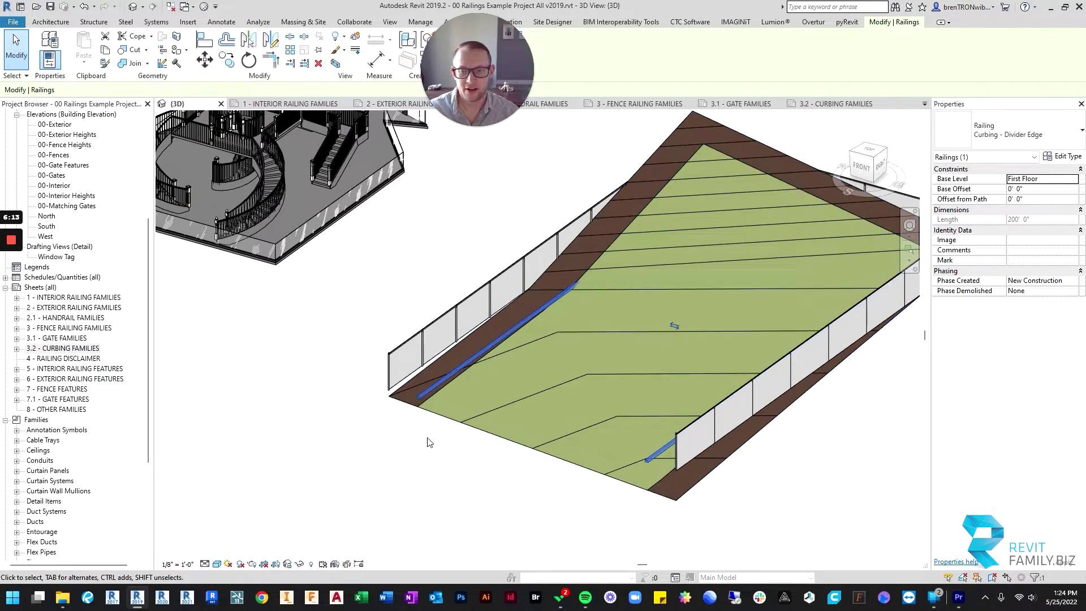
{"action": "left_click_drag", "start_coordinate": [471, 30], "coordinate": [605, 19]}
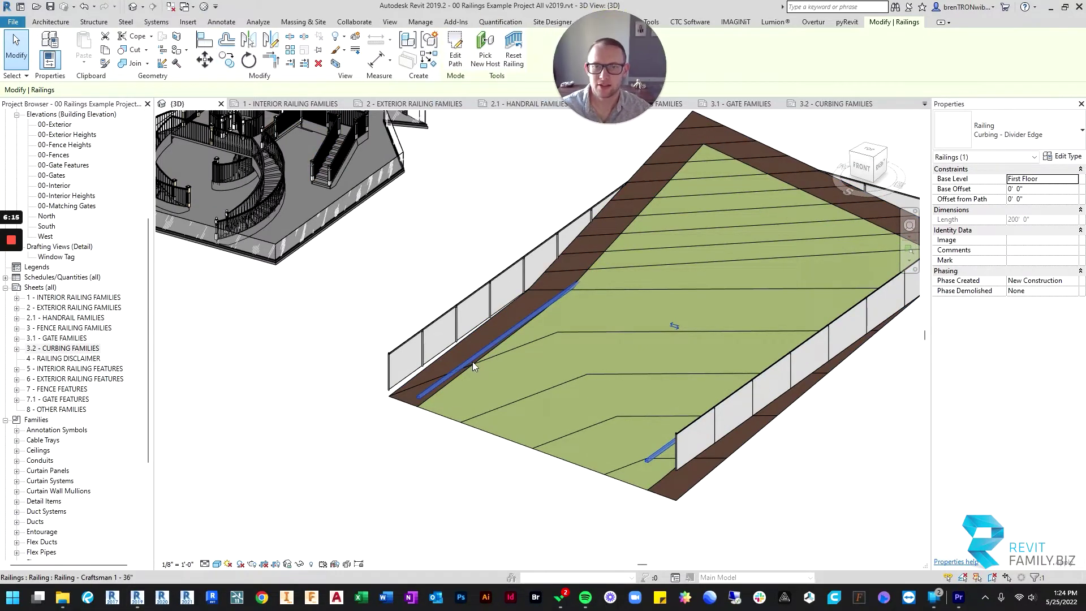
{"action": "left_click", "coordinate": [261, 288]}
{"action": "left_click", "coordinate": [457, 368]}
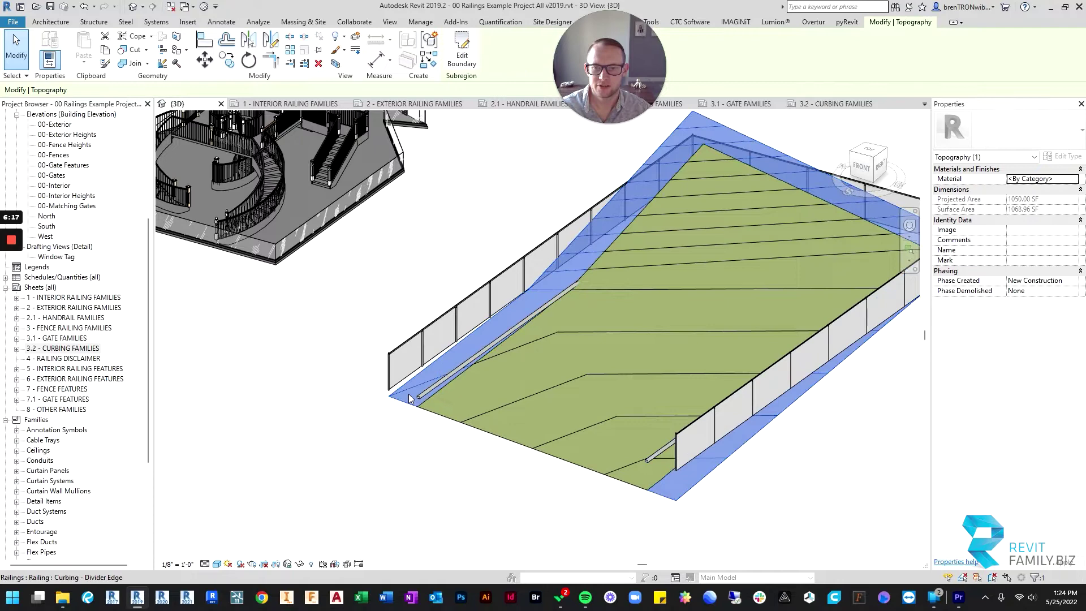
{"action": "left_click", "coordinate": [389, 427]}
{"action": "left_click", "coordinate": [429, 390]}
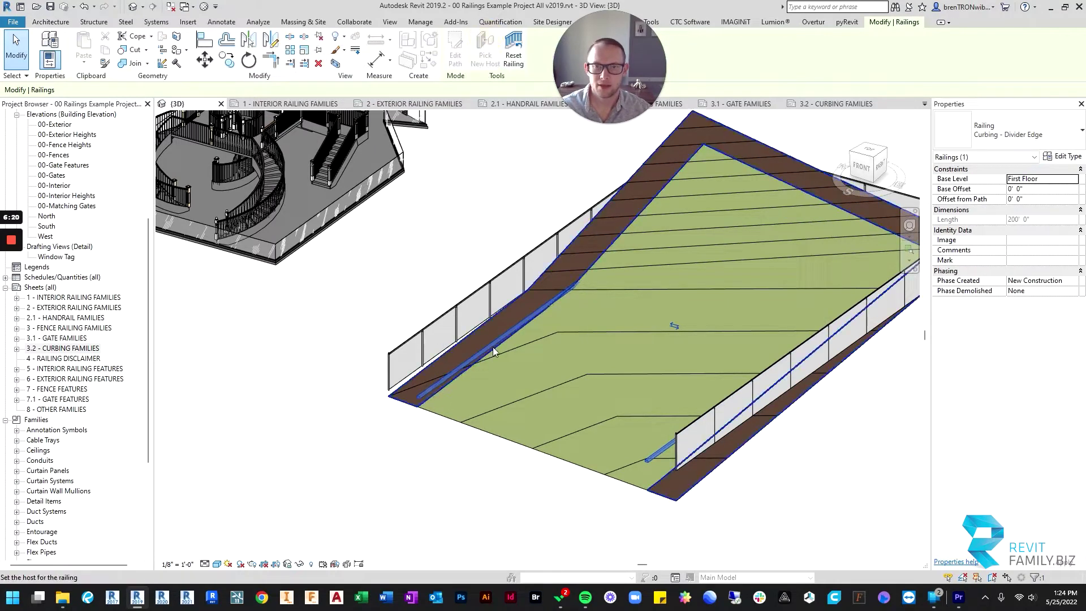
{"action": "key", "text": "Escape"}
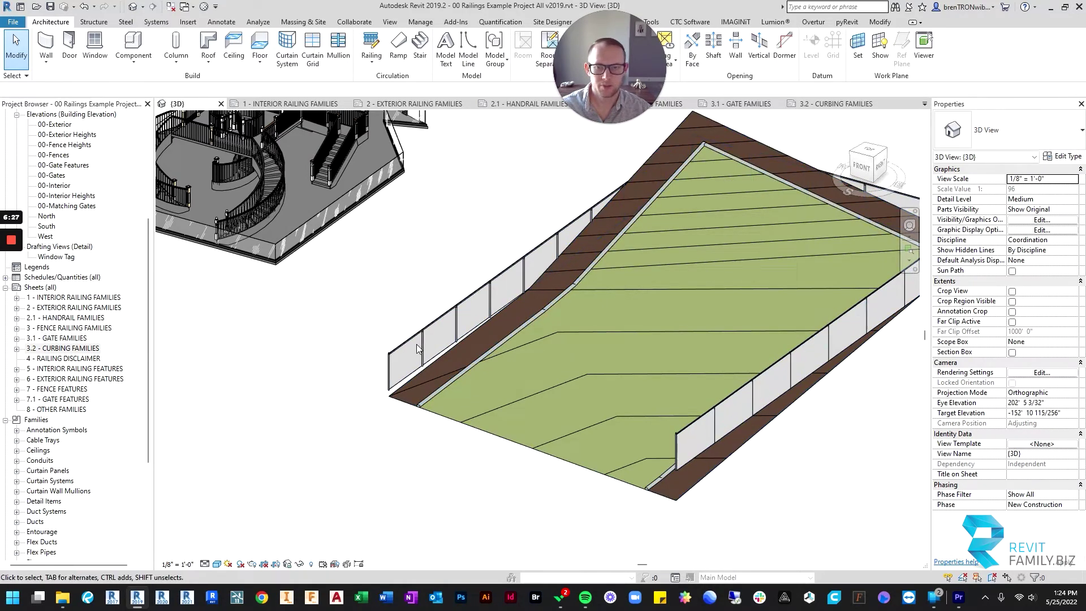
Step: Set the sloped topography as the new host of the Chain Link - 6' fence
{"action": "left_click", "coordinate": [418, 329]}
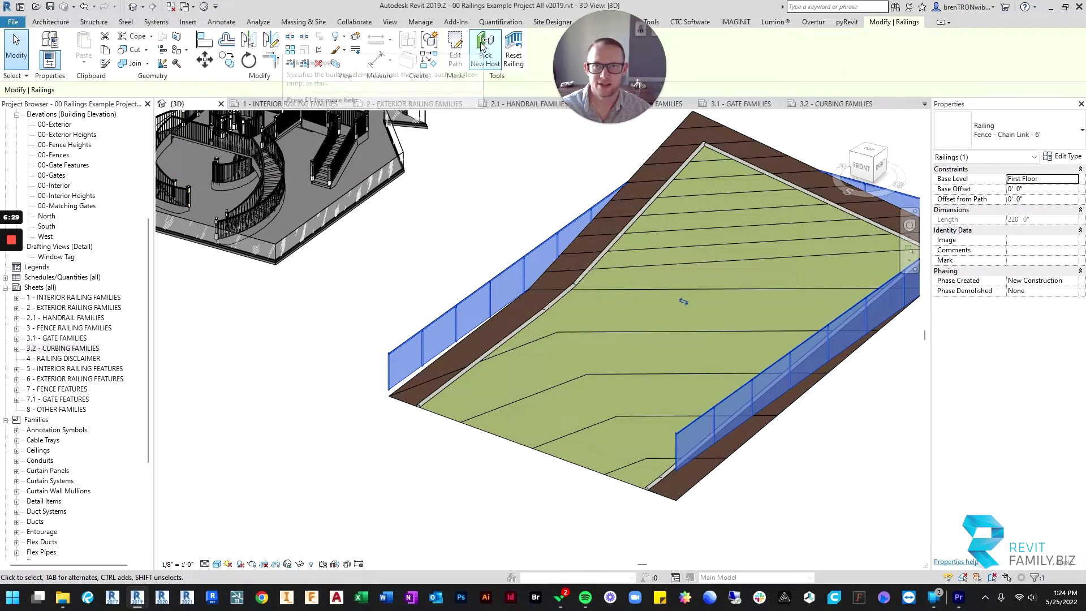
{"action": "key", "text": "Escape"}
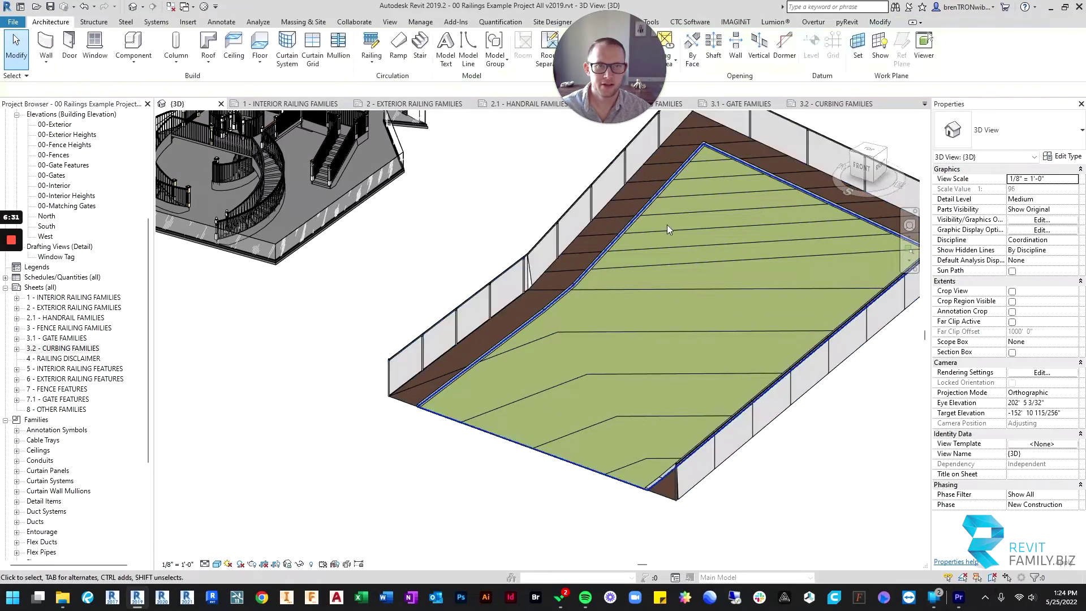
{"action": "middle_click_drag", "start_coordinate": [667, 225], "coordinate": [581, 394], "text": "shift"}
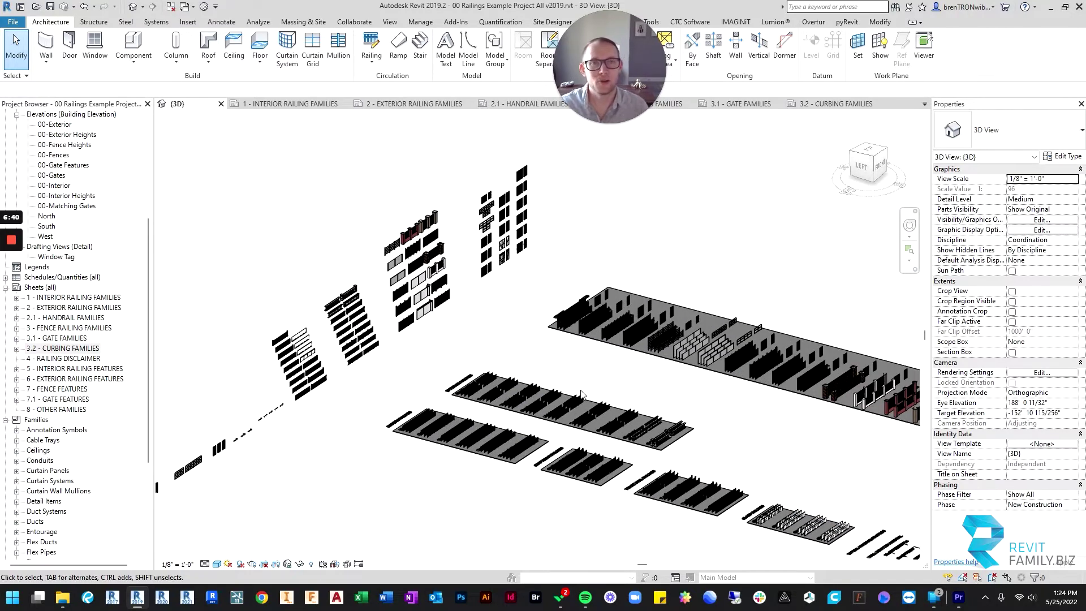